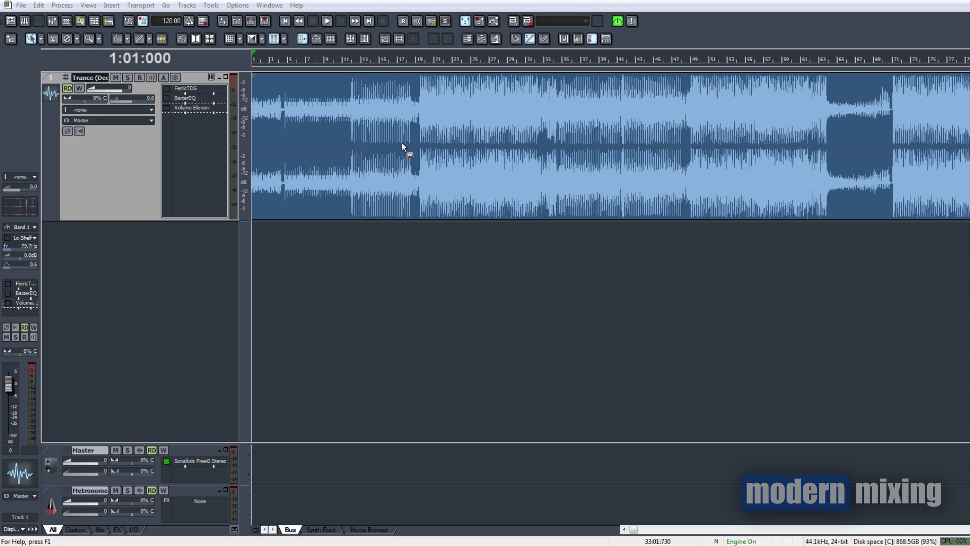
Step: Open the FerricTDS plug-in on the Trance track, enable it and play the track through it
double_click(191, 89)
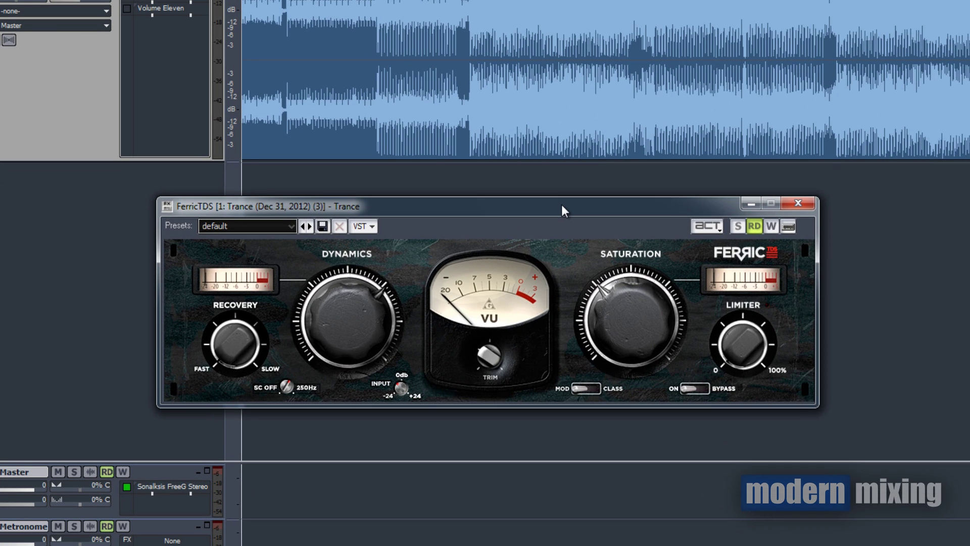
left_click_drag(562, 204, 558, 179)
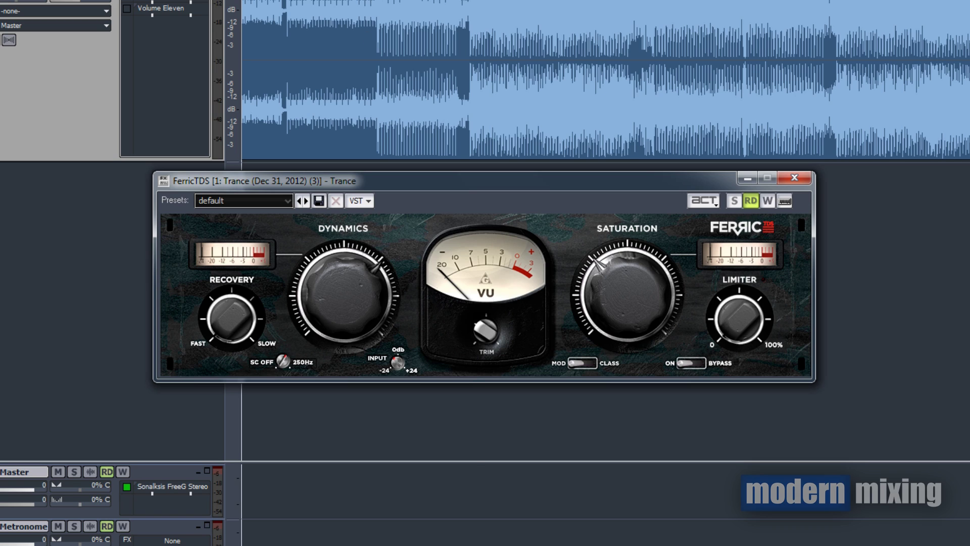
key("space")
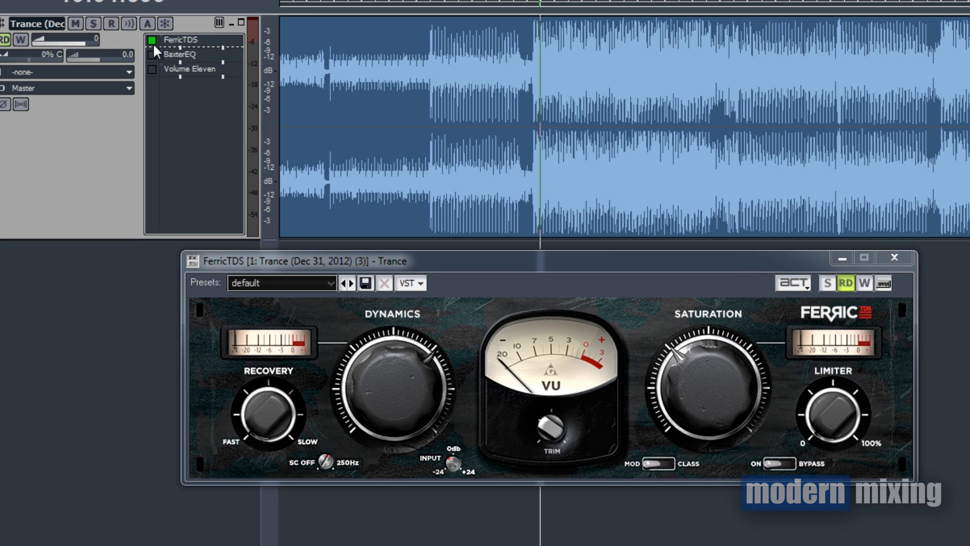
key("space")
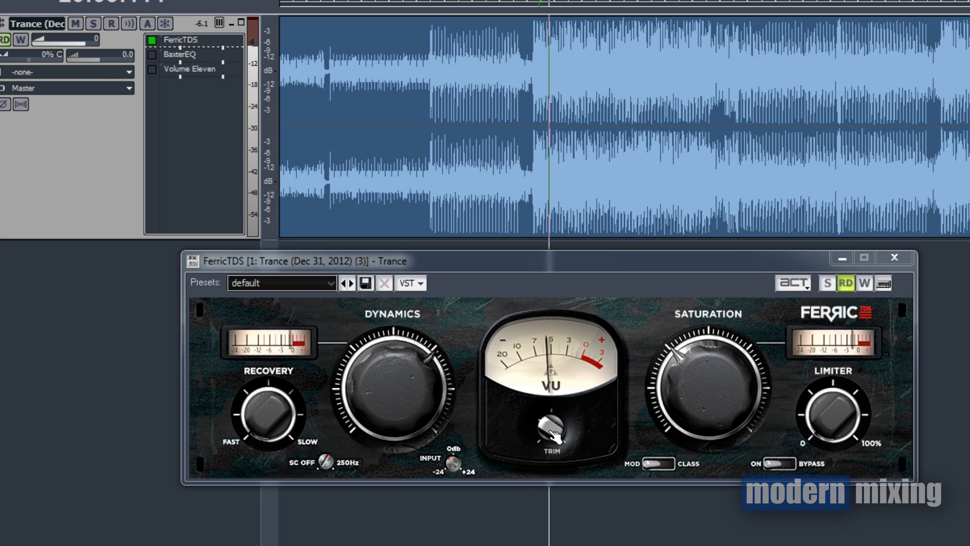
Step: Raise the FerricTDS trim, reset the track's peak meter and compare playback with the plug-in bypassed and enabled
left_click(555, 432)
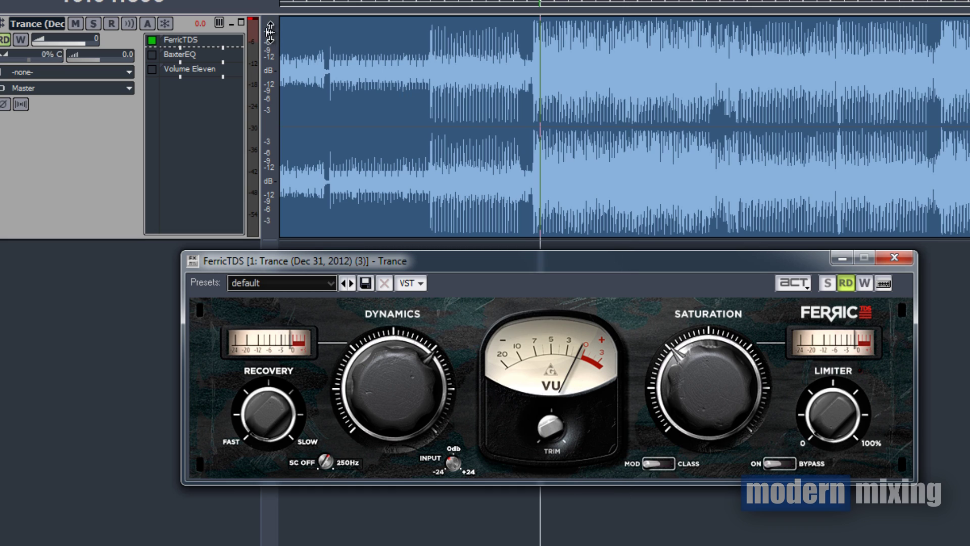
left_click(253, 24)
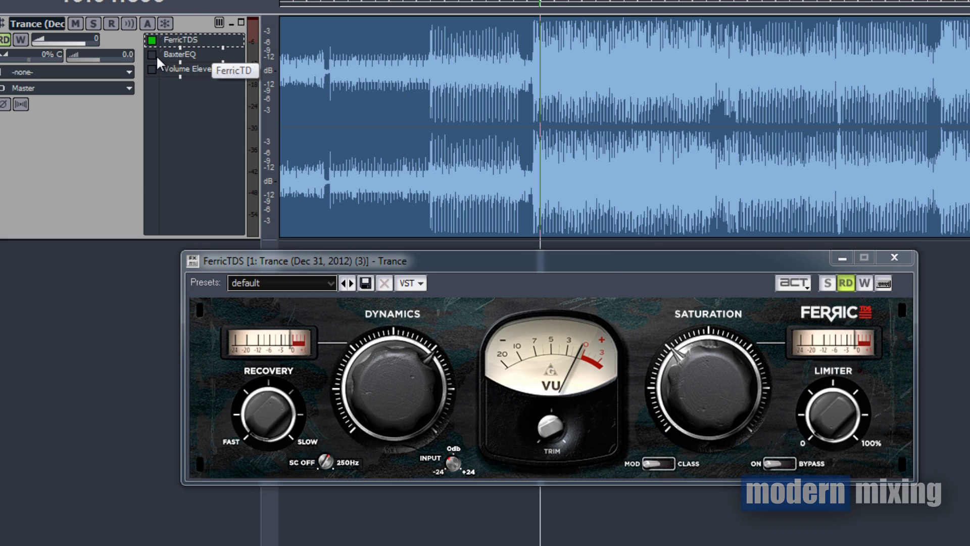
left_click(151, 40)
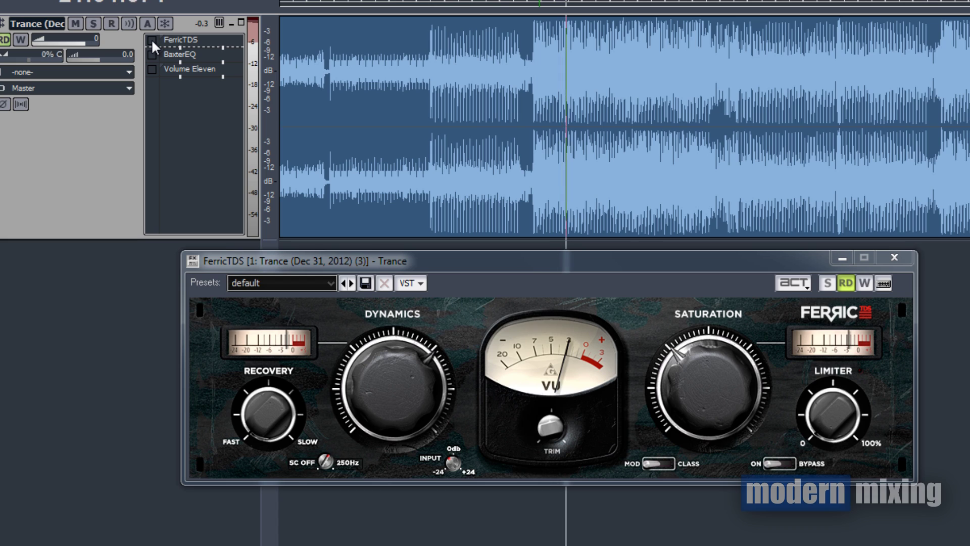
left_click(152, 40)
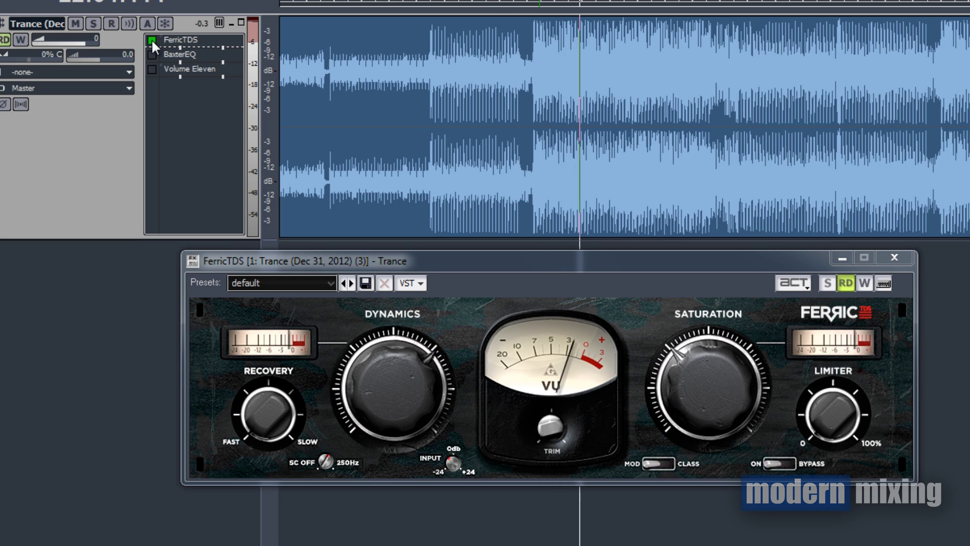
left_click(152, 39)
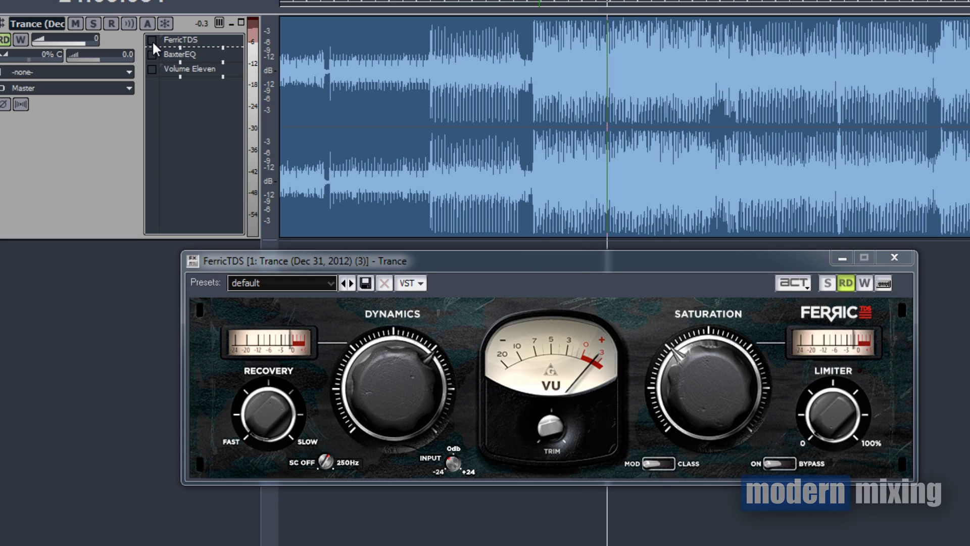
left_click(153, 40)
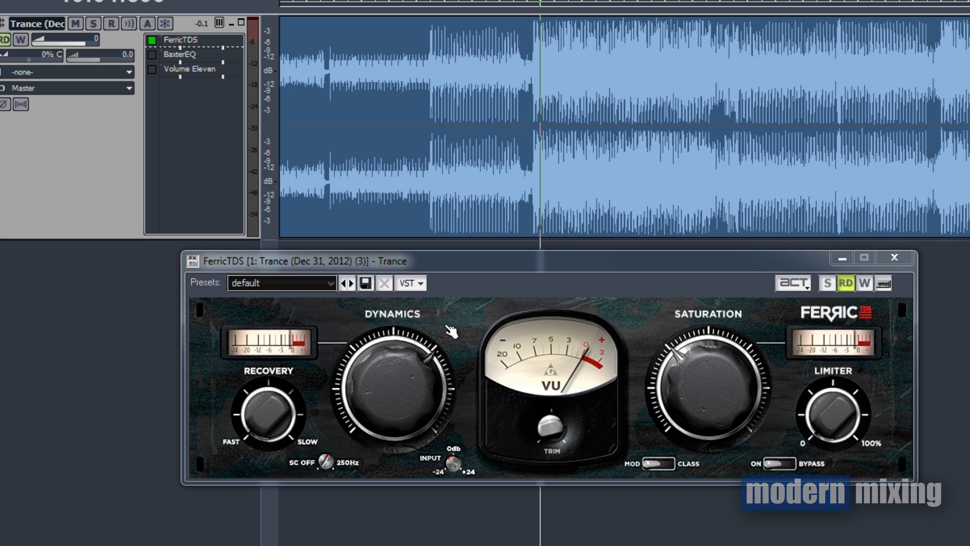
Step: Turn the FerricTDS trim back down and close the plug-in window
mouse_move(558, 429)
left_mouse_down()
mouse_move(559, 511)
mouse_move(550, 423)
left_mouse_up()
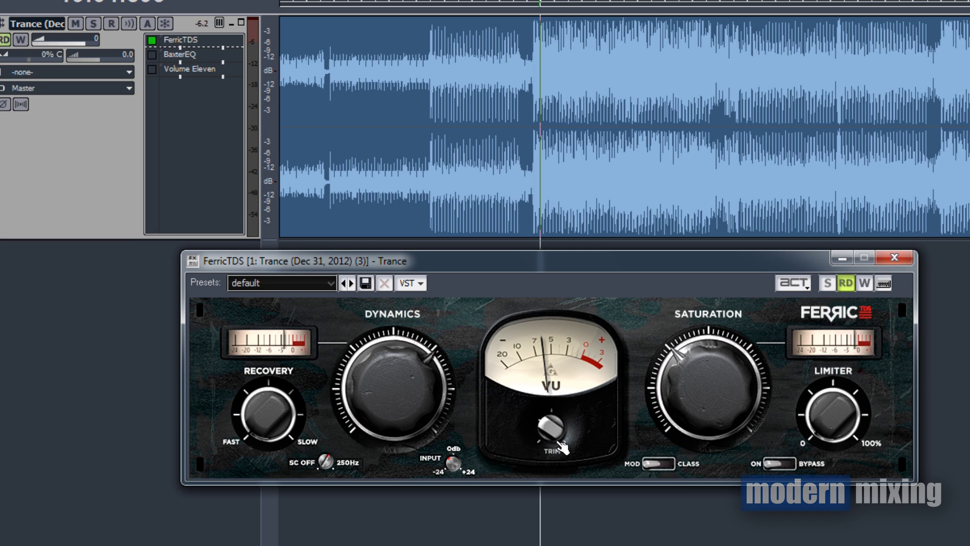
left_click(894, 257)
Step: Open the BaxterEQ plug-in and switch its M/S mode off and back on to review the mid and side controls
double_click(189, 54)
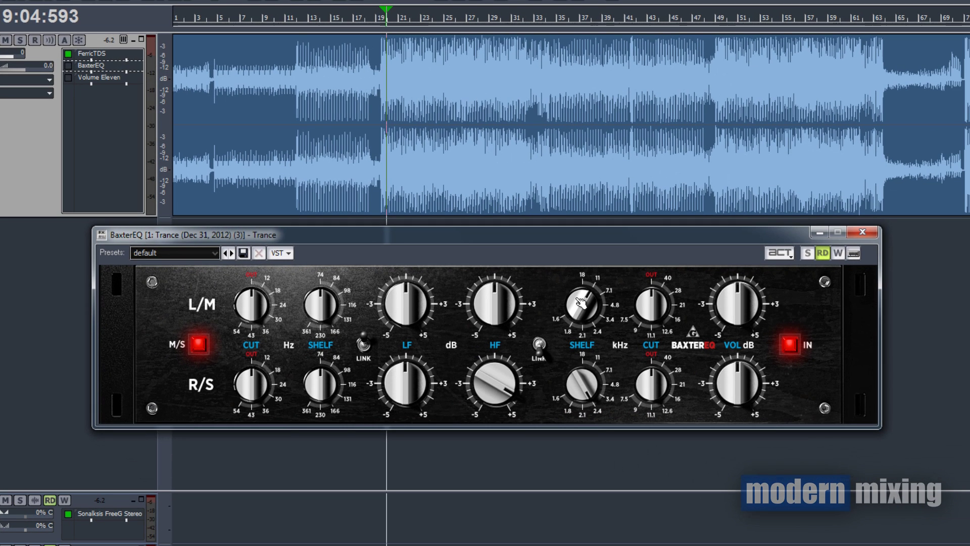
left_click_drag(583, 300, 600, 422)
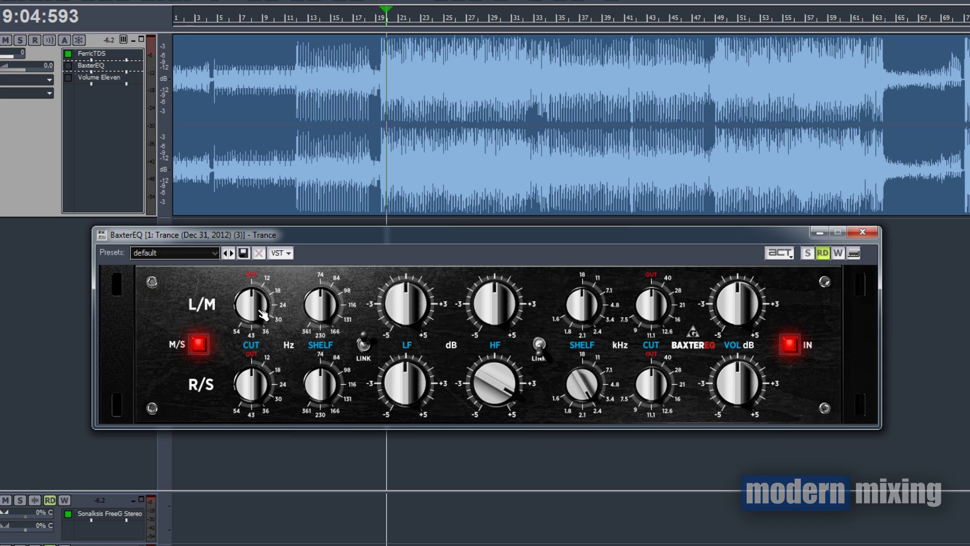
left_click(200, 345)
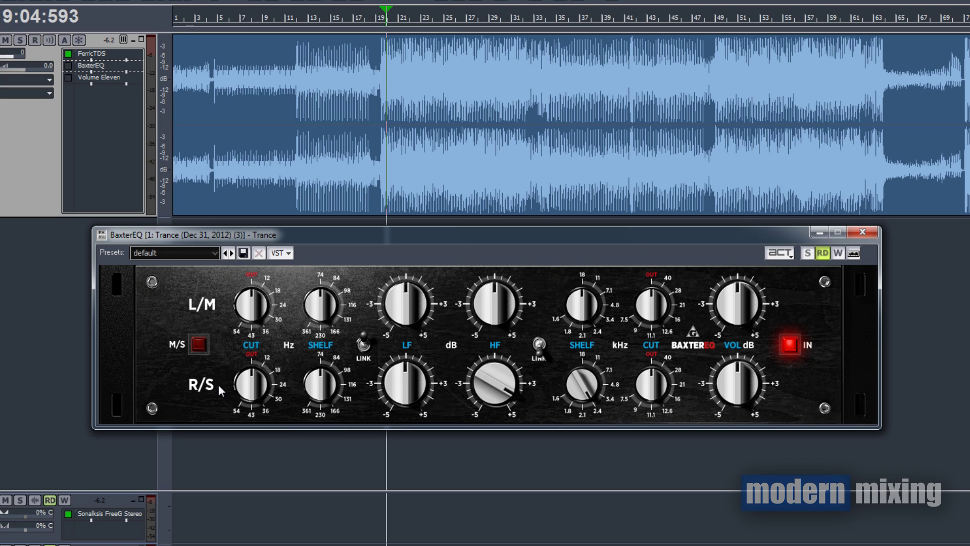
left_click(199, 344)
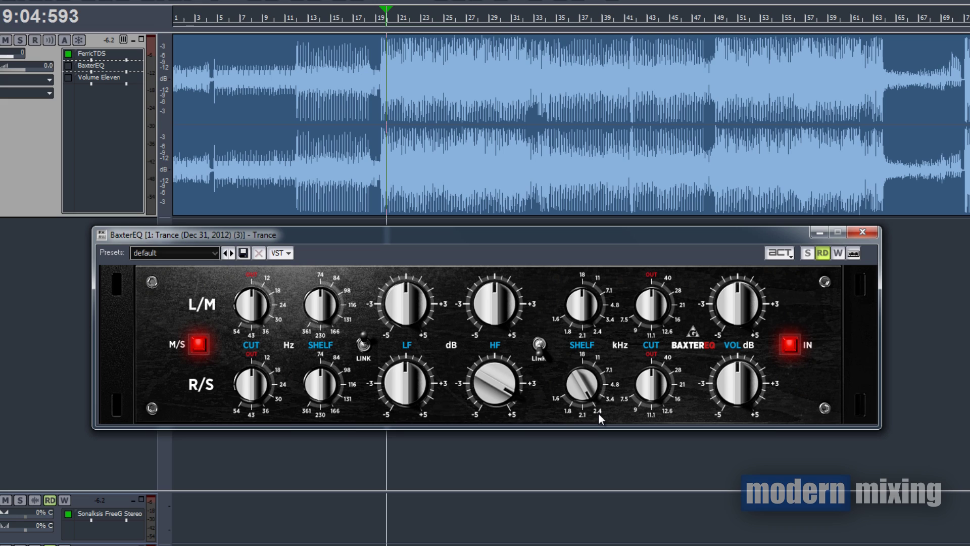
Step: Enable BaxterEQ on the track, comparing it with bypass during playback, and close its window
left_click(69, 65)
key("space")
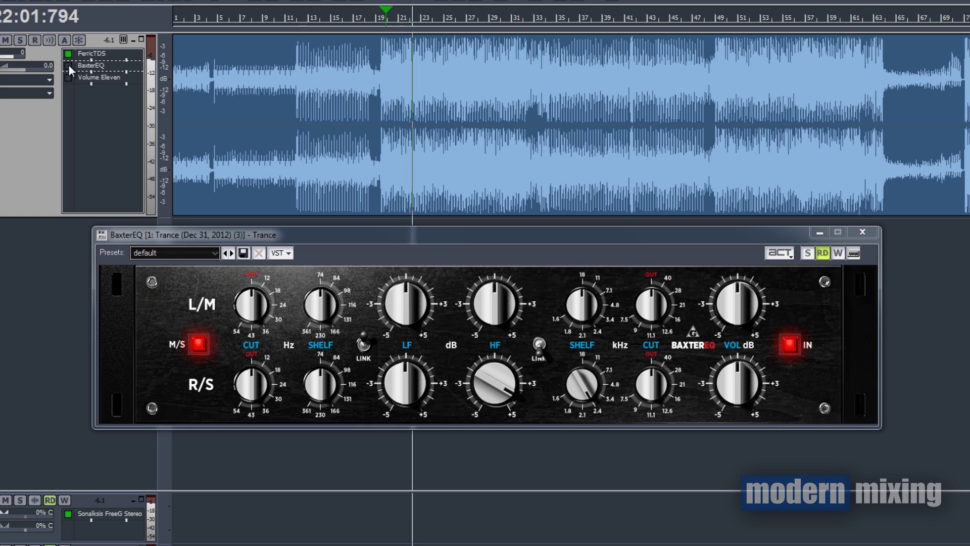
left_click(67, 65)
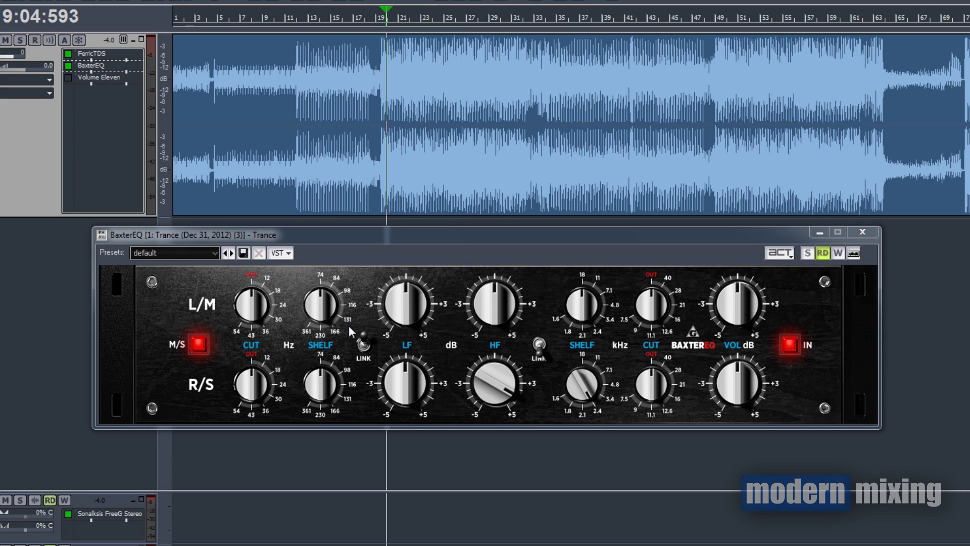
left_click(862, 231)
Step: Open the Volume Eleven plug-in in clear view and turn down its volume knob
double_click(114, 76)
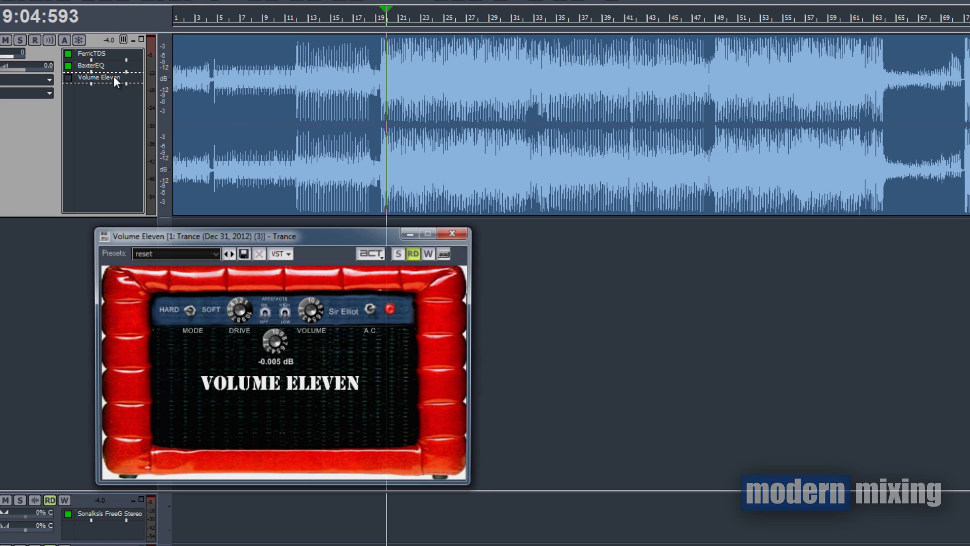
left_click_drag(320, 228, 445, 235)
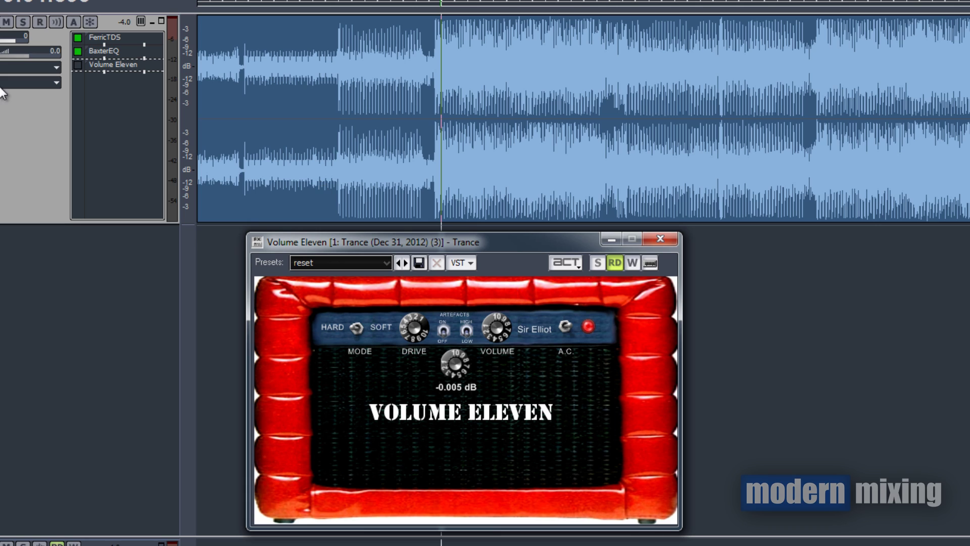
left_click_drag(510, 333, 516, 439)
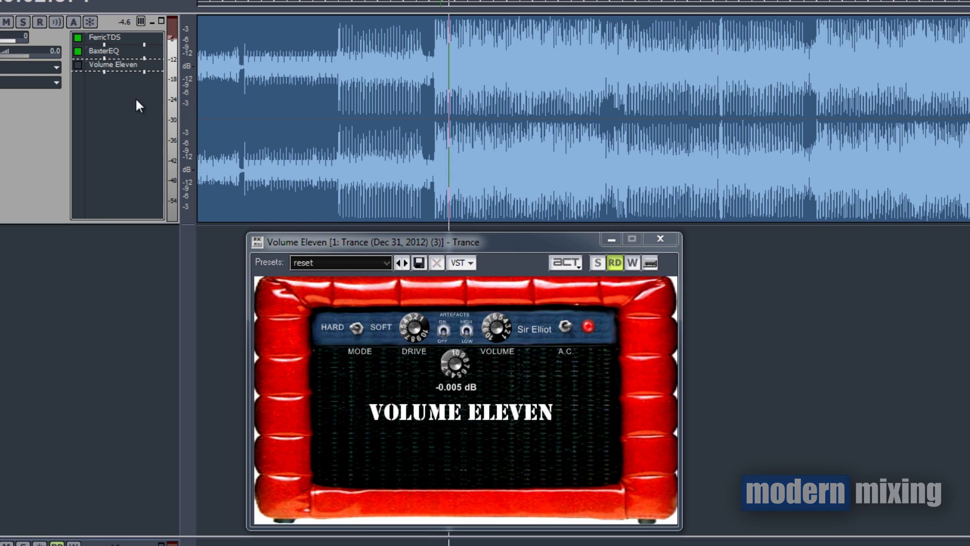
Step: Enable Volume Eleven on the track, comparing it with bypass during playback, and close its window
left_click(77, 65)
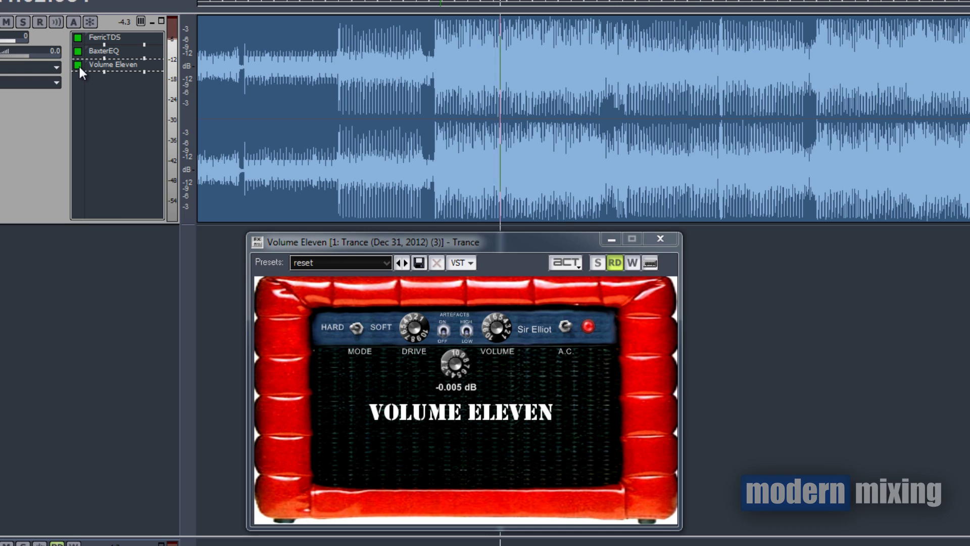
left_click(77, 64)
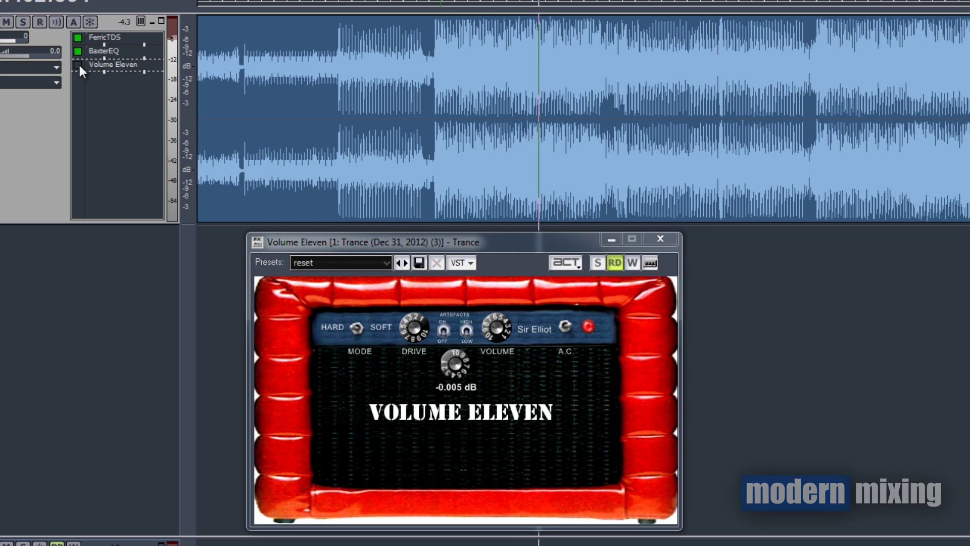
left_click(79, 65)
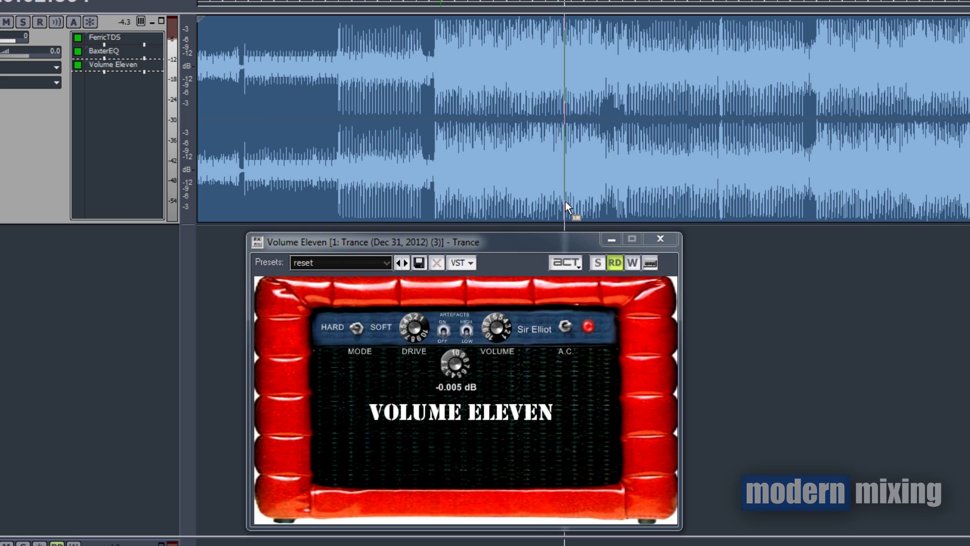
key("space")
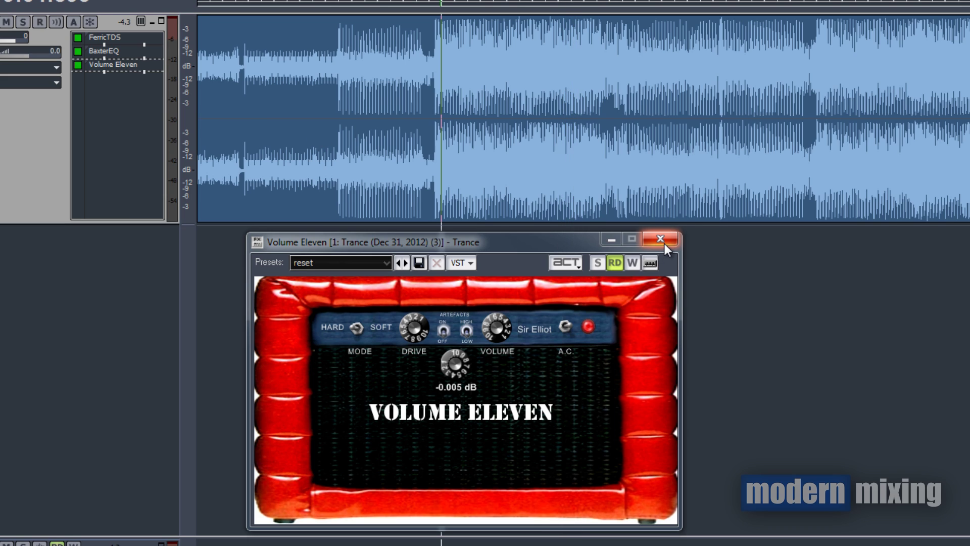
left_click(660, 239)
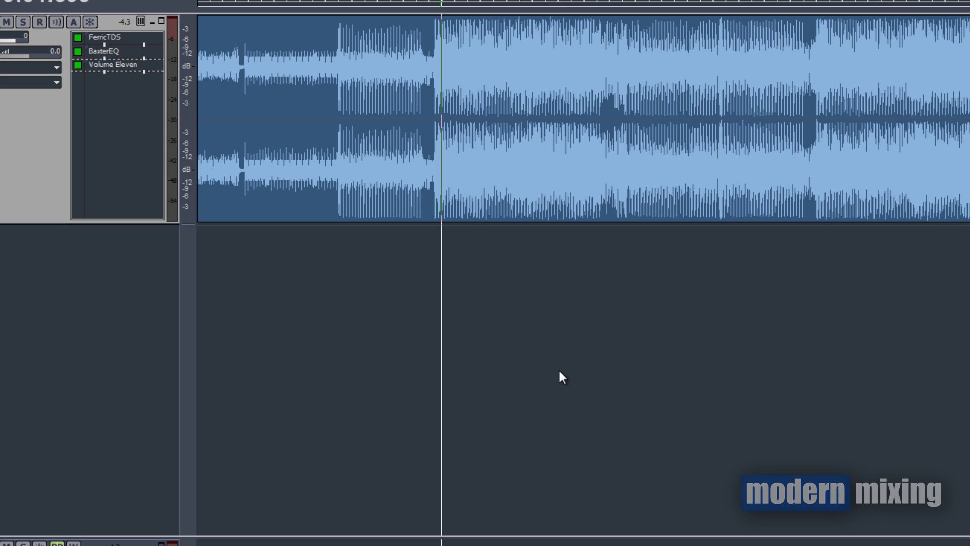
Step: Compare the full effects chain with the dry track by bypassing and restoring the effects bin during playback
double_click(107, 66)
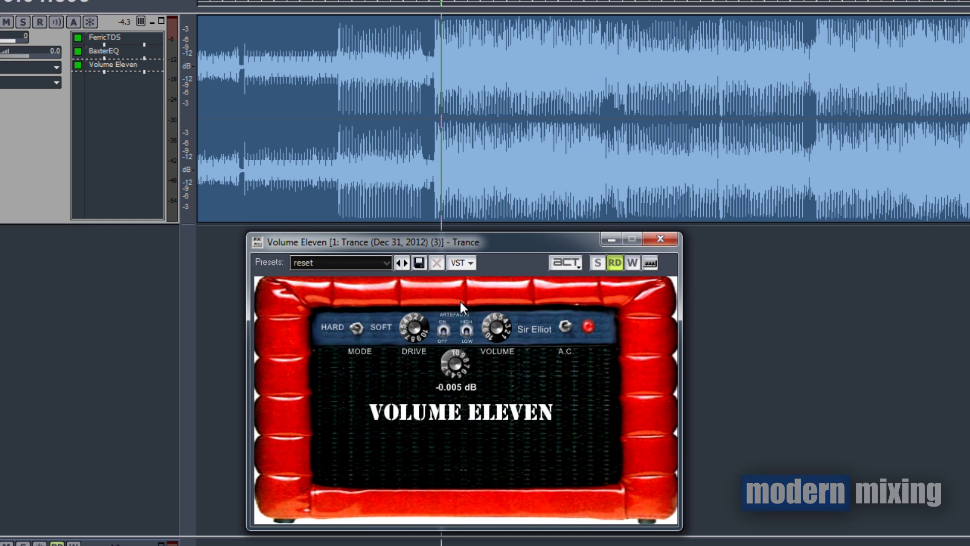
right_click(100, 85)
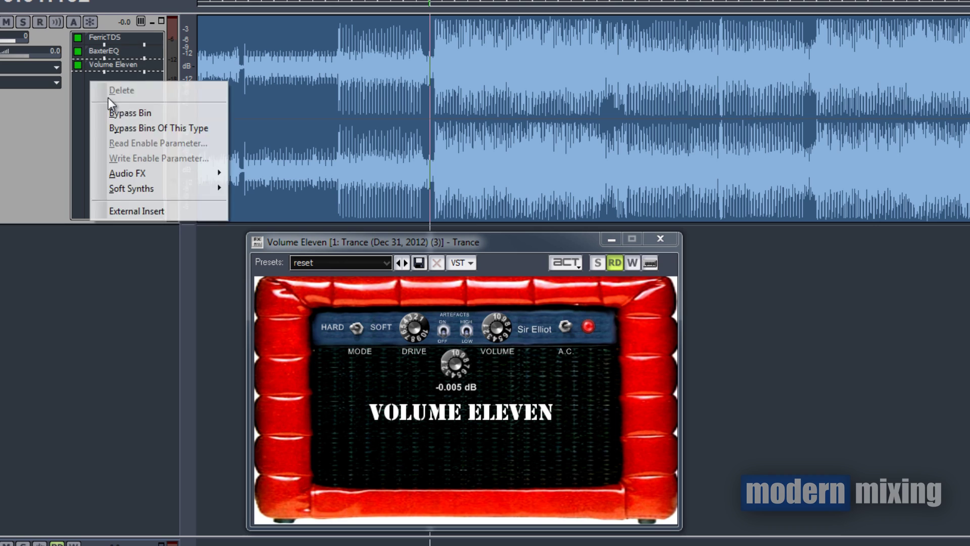
left_click(134, 113)
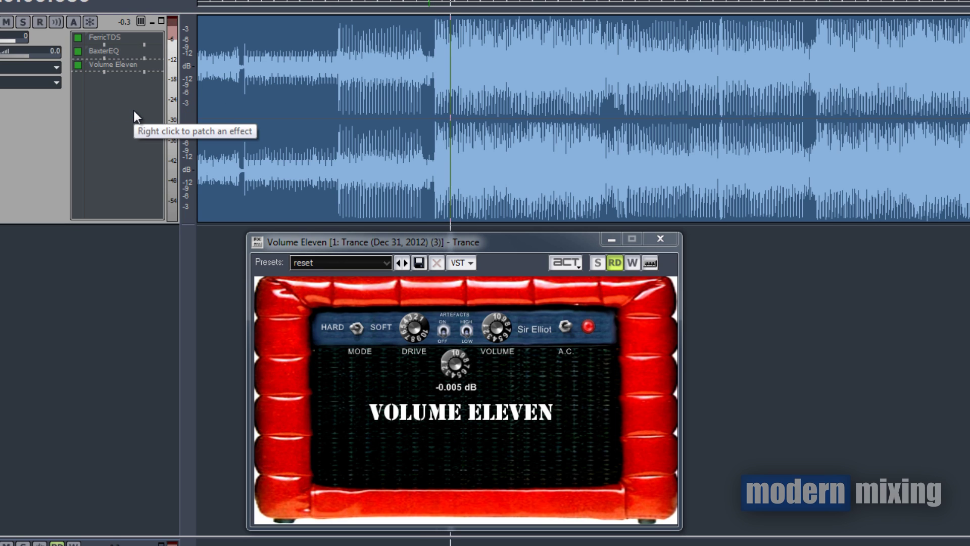
right_click(107, 99)
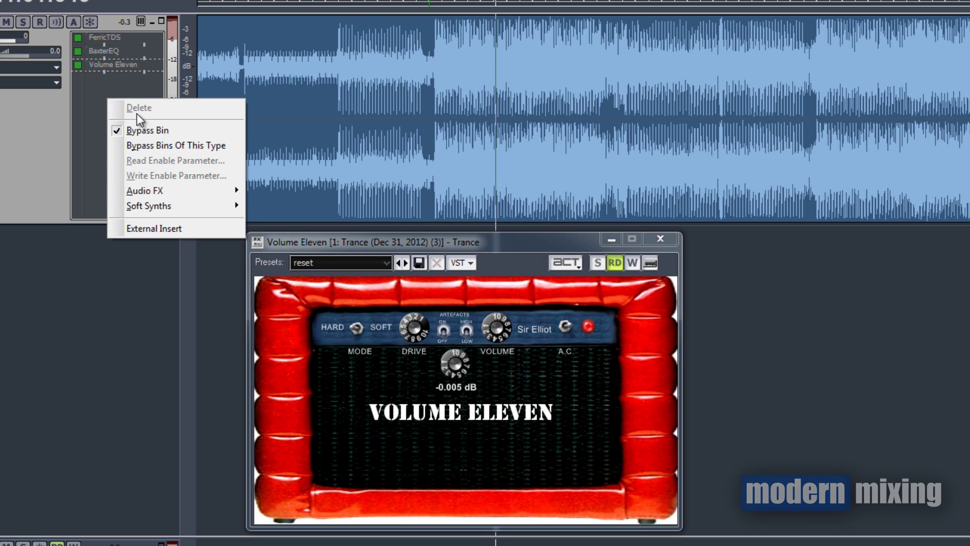
left_click(181, 130)
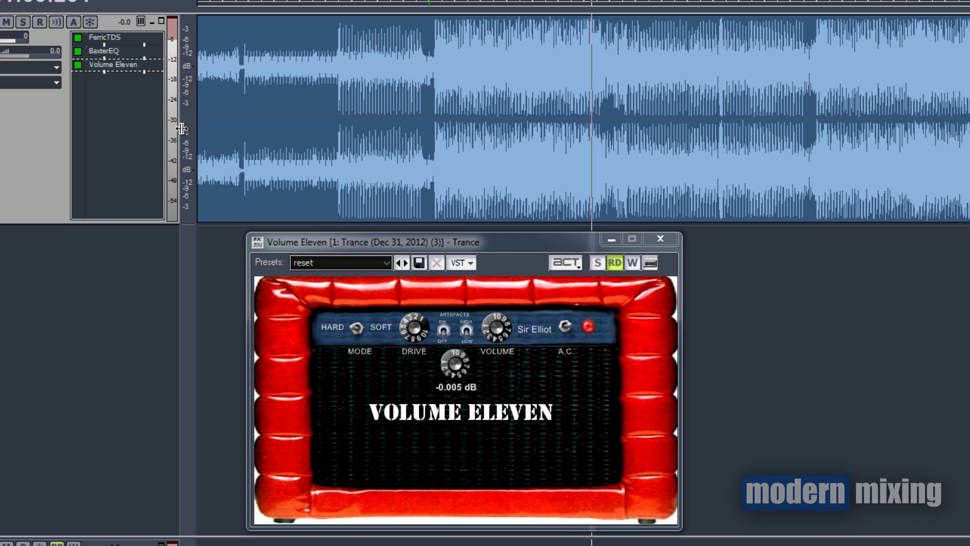
key("space")
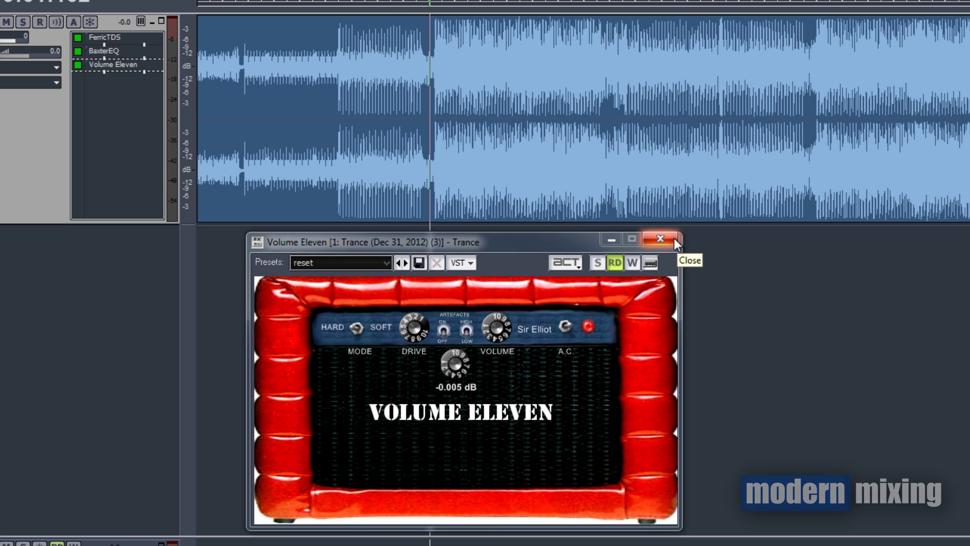
left_click(660, 239)
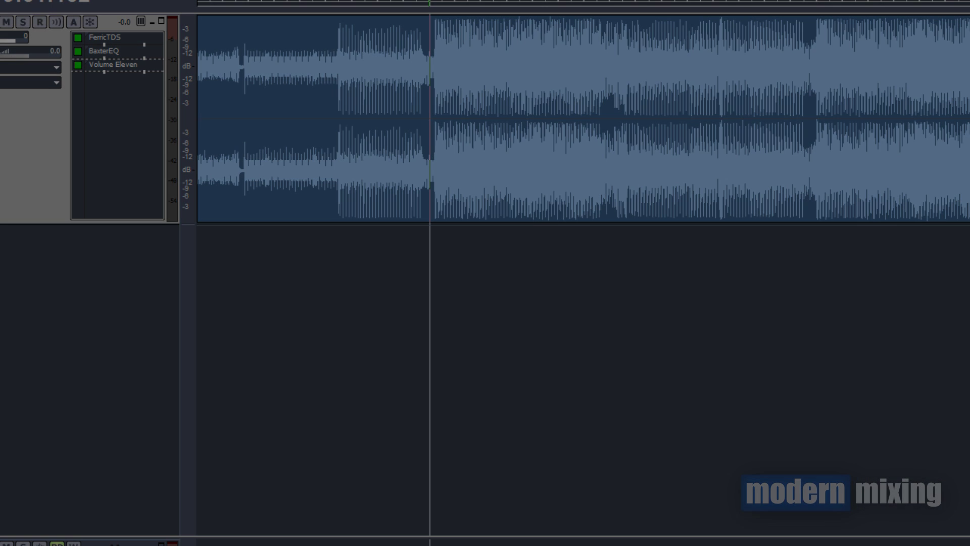